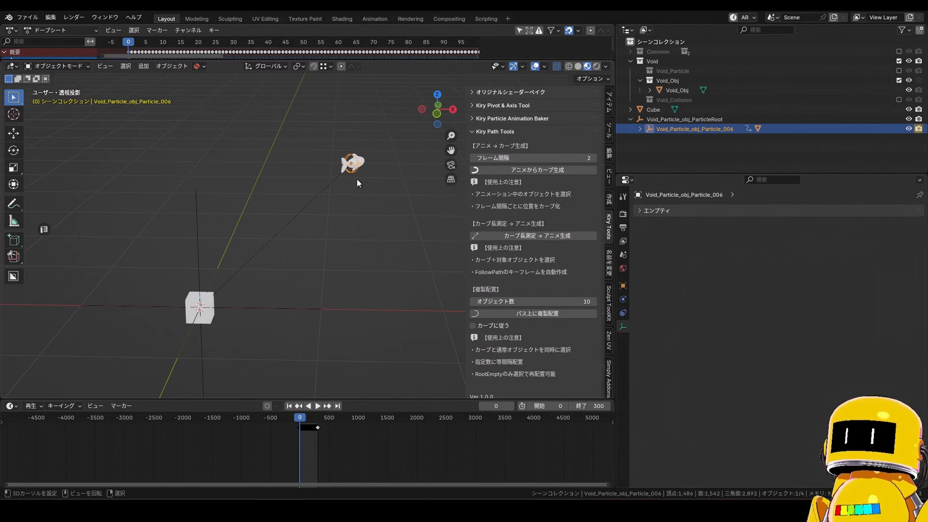
# Step: Set the frame interval (フレーム間隔) to 10 and generate a curve from the selected particle empty's animation
pyautogui.click(564, 158)
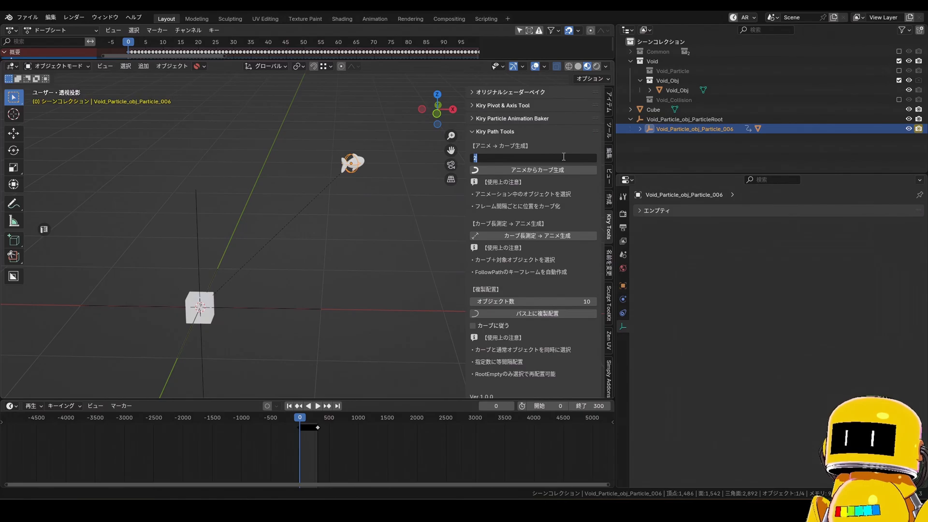
pyautogui.write('10')
pyautogui.press('Return')
pyautogui.click(565, 170)
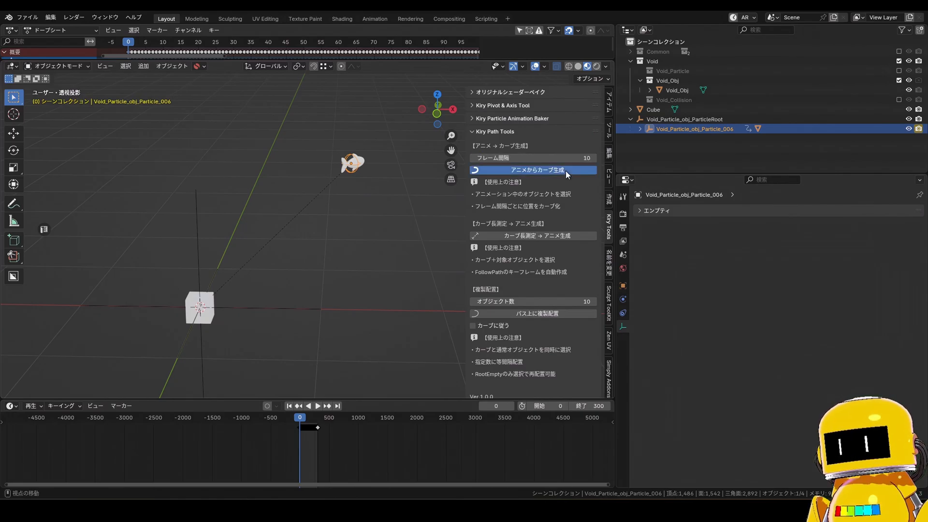
pyautogui.scroll(-3, 346, 158)
pyautogui.keyDown('shift'); pyautogui.moveTo(320, 169); pyautogui.dragTo(380, 238, button='middle'); pyautogui.keyUp('shift')
pyautogui.moveTo(380, 238); pyautogui.dragTo(373, 240, button='middle')
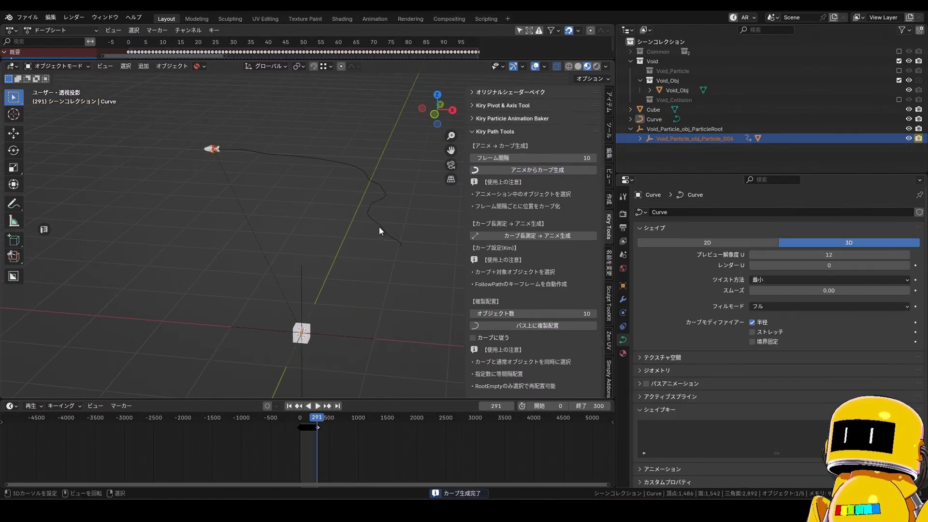
# Step: Hide Void_Particle_obj_ParticleRoot and its particle child, and exclude the Void_Obj collection from the view layer
pyautogui.click(909, 129)
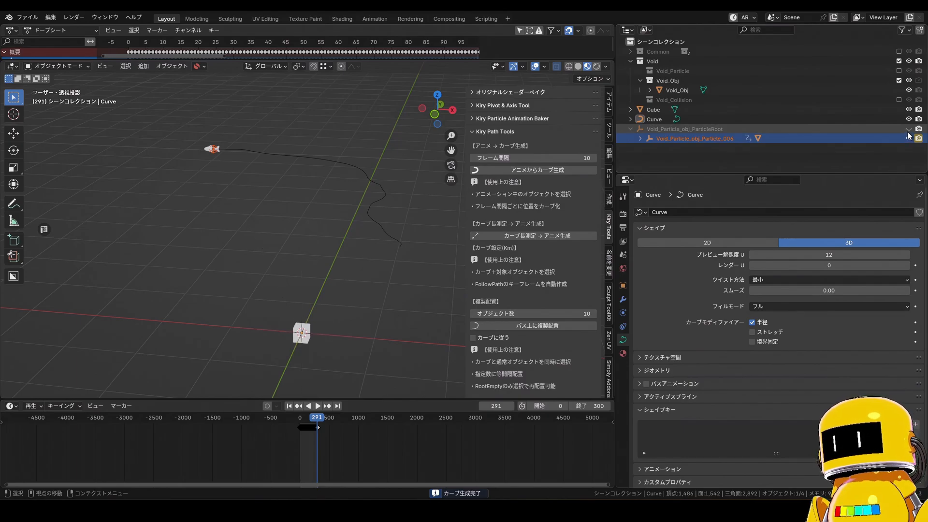
pyautogui.click(909, 138)
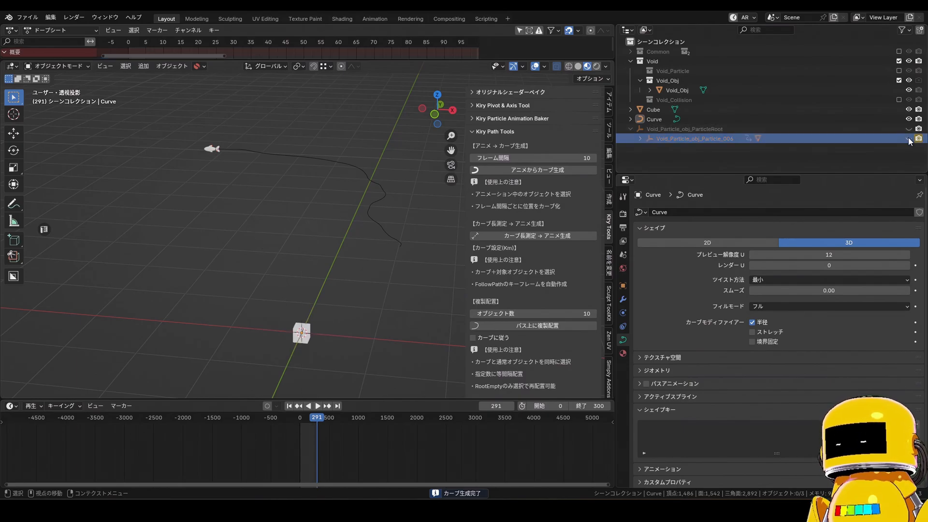
pyautogui.click(899, 80)
# Step: Select the generated curve together with the Cube and distribute 10 duplicates along the path
pyautogui.click(298, 331)
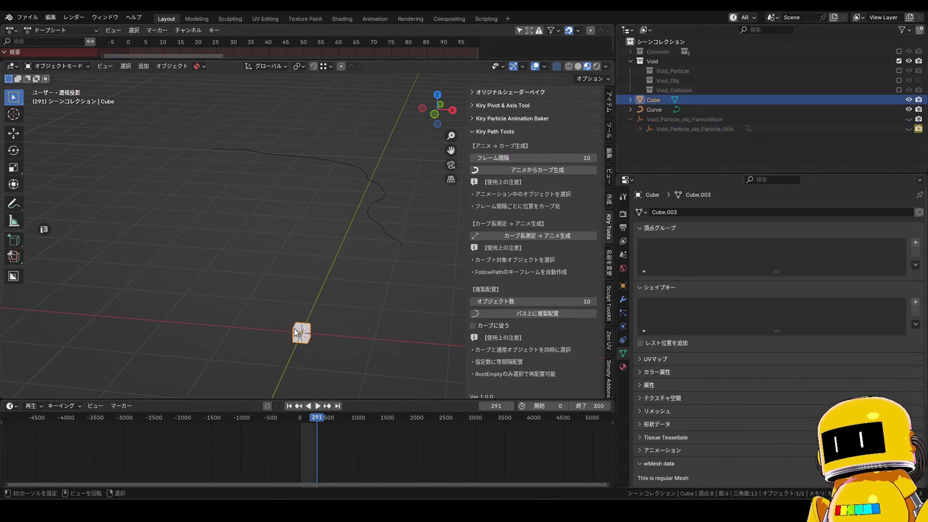
pyautogui.keyDown('shift'); pyautogui.moveTo(294, 329); pyautogui.dragTo(265, 329, button='middle'); pyautogui.keyUp('shift')
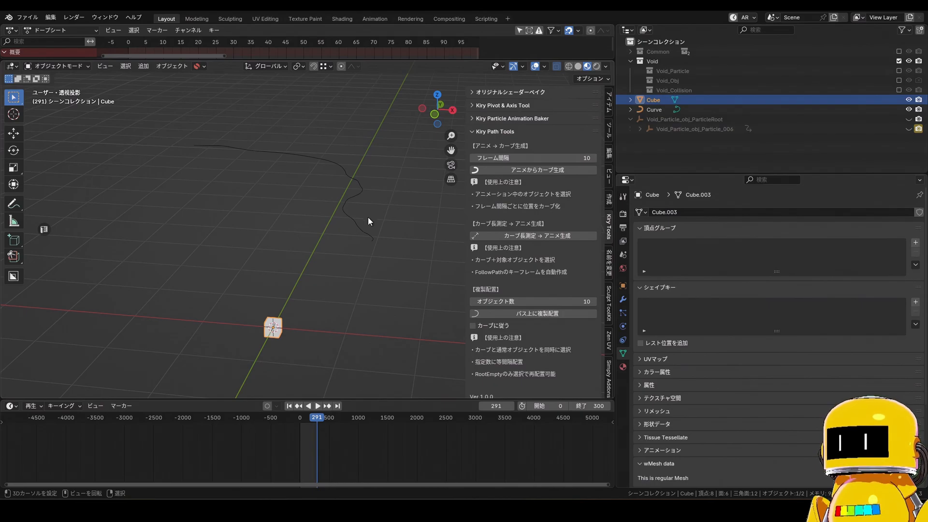
pyautogui.click(358, 228)
pyautogui.keyDown('shift'); pyautogui.click(276, 329); pyautogui.keyUp('shift')
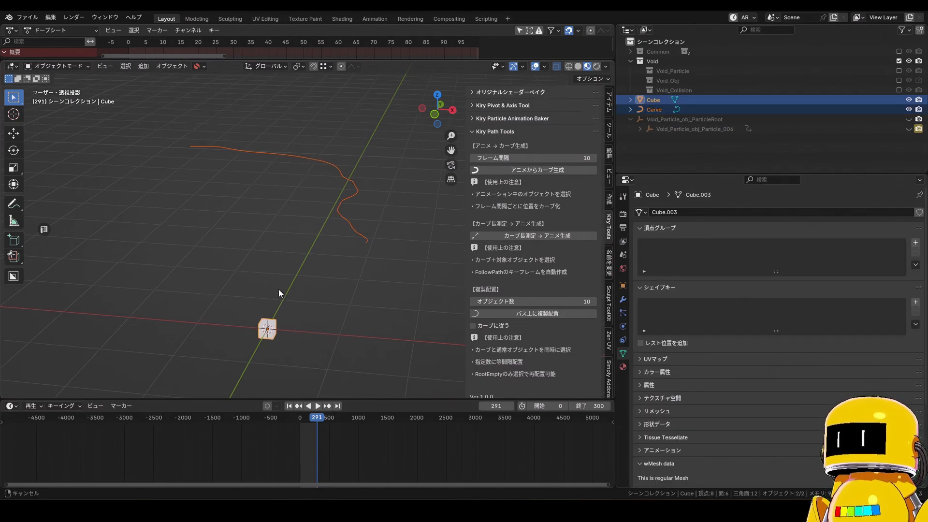
pyautogui.keyDown('shift'); pyautogui.moveTo(279, 289); pyautogui.dragTo(280, 314, button='middle'); pyautogui.keyUp('shift')
pyautogui.scroll(-1, 494, 323)
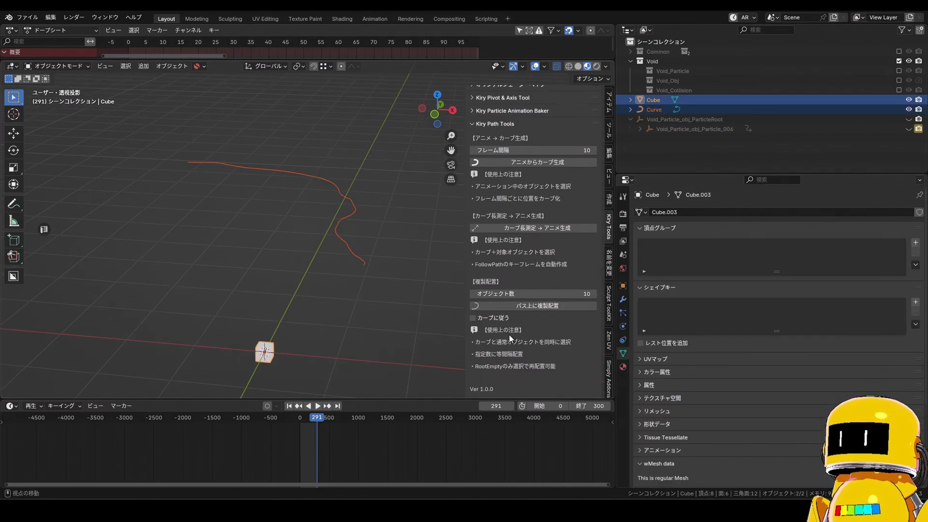
pyautogui.click(536, 308)
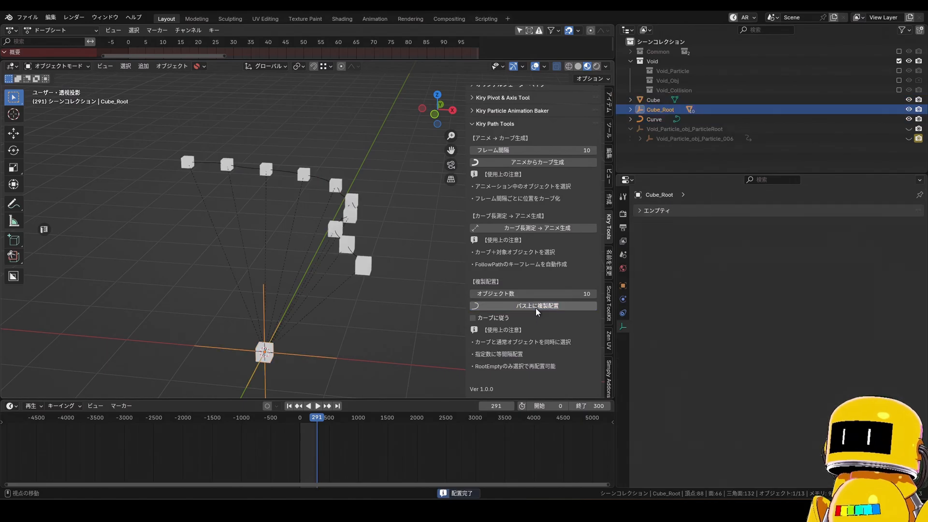
# Step: Try moving the curve with the cubes placed on it, and undo the move
pyautogui.moveTo(182, 175); pyautogui.dragTo(329, 259, button='middle')
pyautogui.click(299, 218)
pyautogui.press('g')
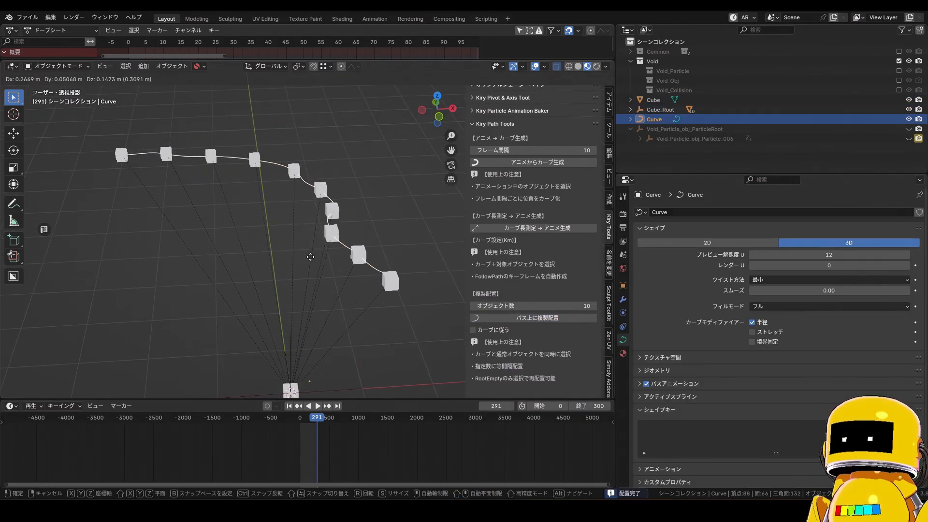
pyautogui.click(298, 260)
pyautogui.hotkey('ctrl', 'z')
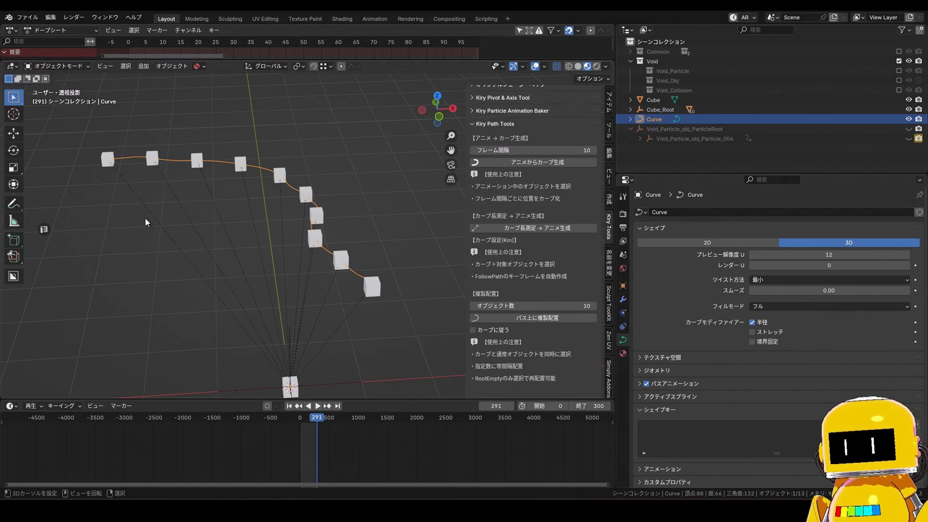
# Step: Examine the duplicated cubes parented under Cube_Root in the scene hierarchy
pyautogui.scroll(-2, 179, 240)
pyautogui.scroll(1, 289, 358)
pyautogui.click(289, 356)
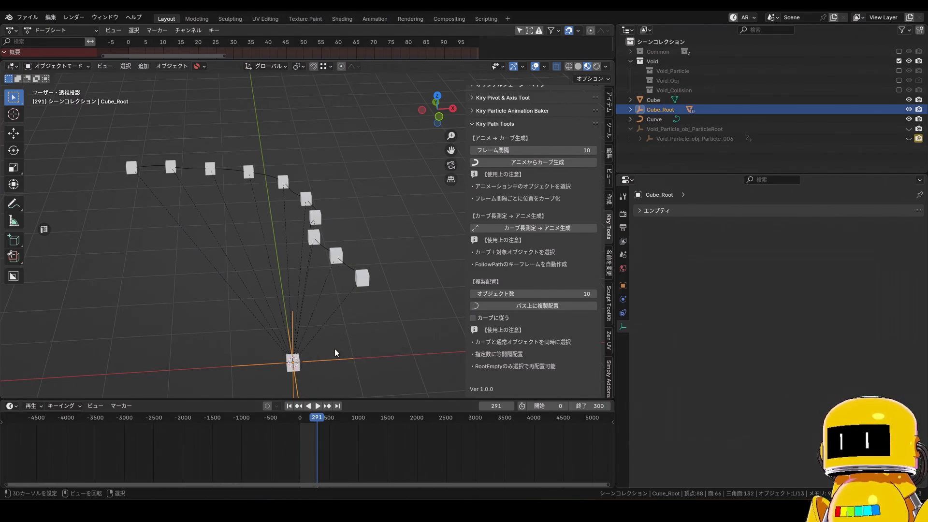
pyautogui.click(629, 110)
pyautogui.click(645, 117)
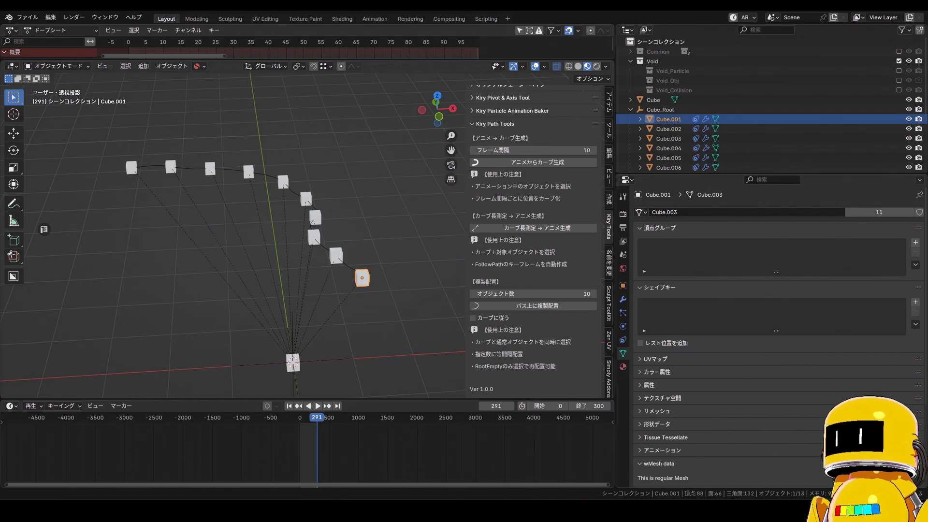
pyautogui.scroll(-3, 669, 149)
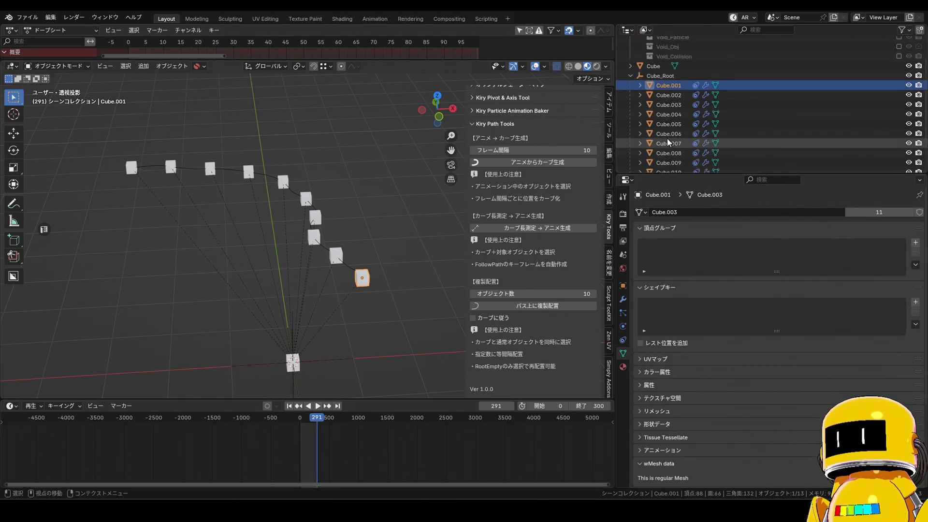
pyautogui.click(631, 76)
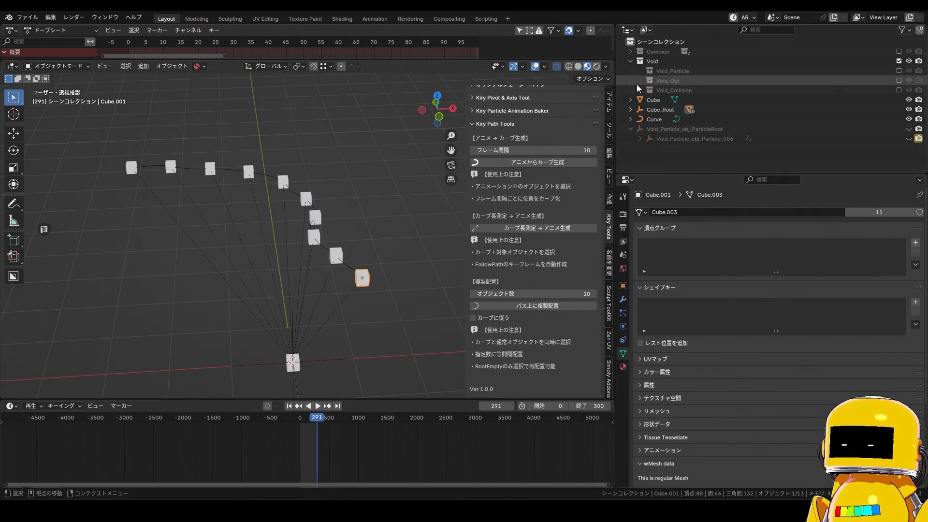
# Step: Select only Cube_Root, set the object count (オブジェクト数) to 15, and redistribute the cubes along the path
pyautogui.click(657, 109)
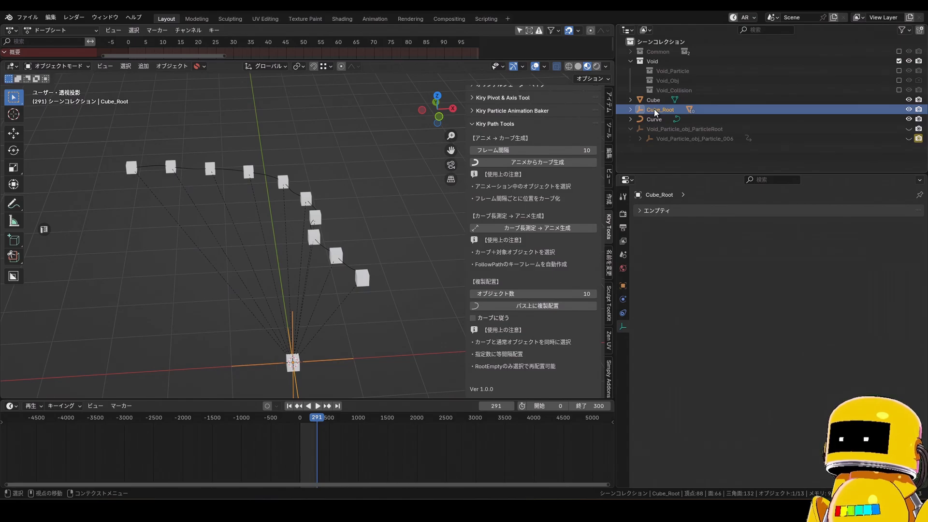
pyautogui.click(555, 294)
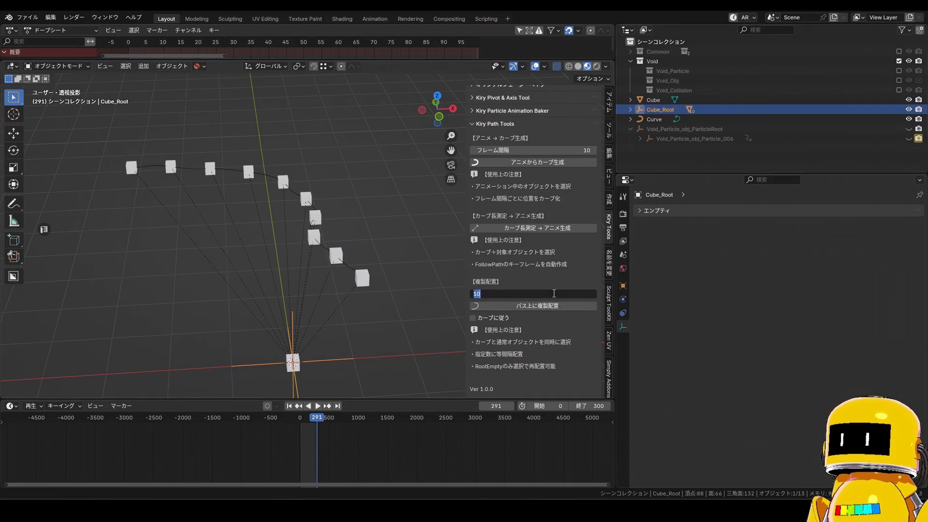
pyautogui.write('15')
pyautogui.press('Return')
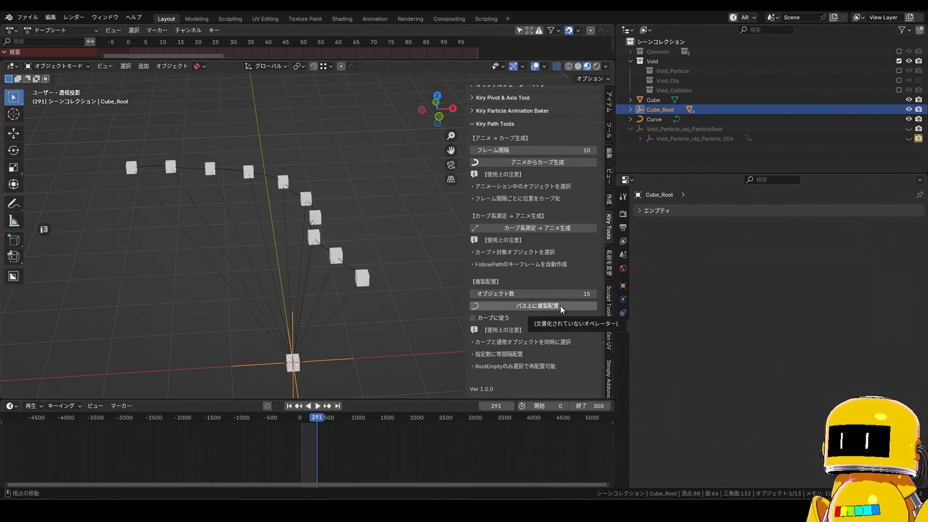
pyautogui.click(561, 305)
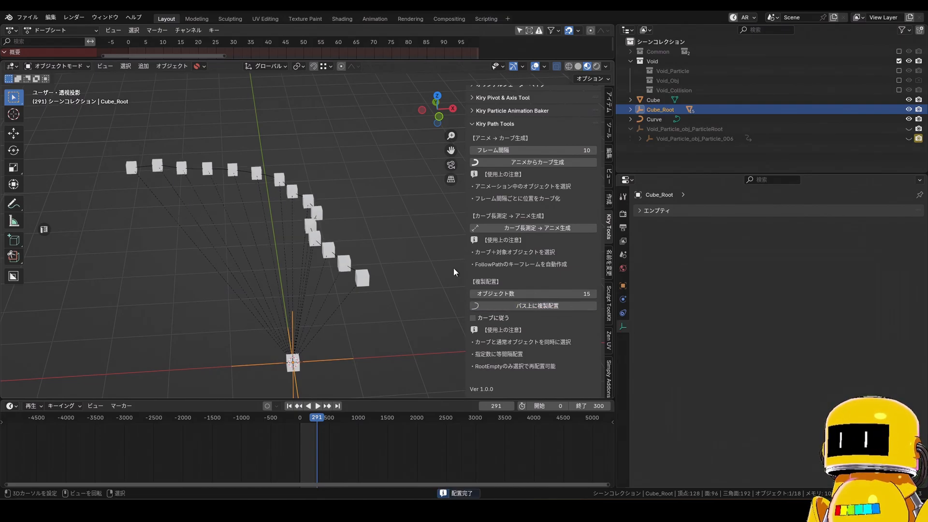
# Step: Reduce the object count to 9 and redistribute the cubes, and repeat with a count of 6
pyautogui.moveTo(511, 294); pyautogui.dragTo(472, 294)
pyautogui.click(511, 304)
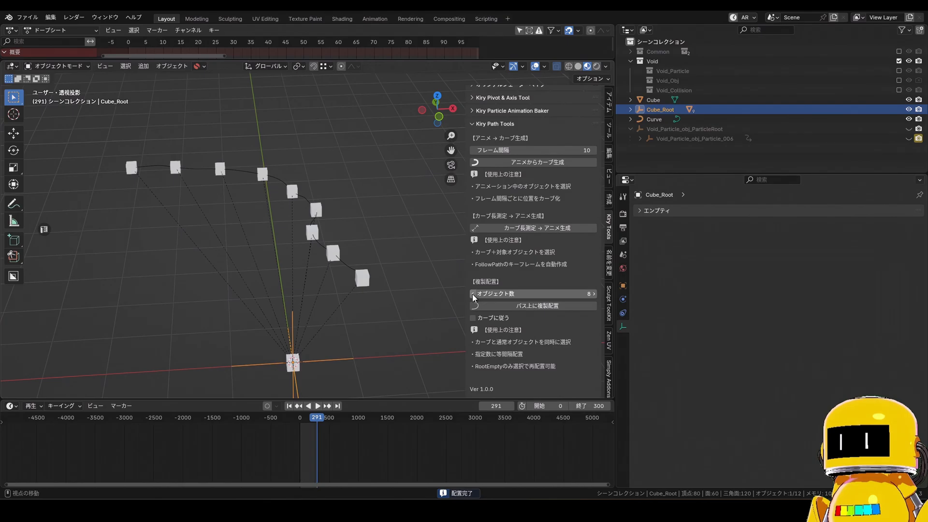
pyautogui.click(496, 304)
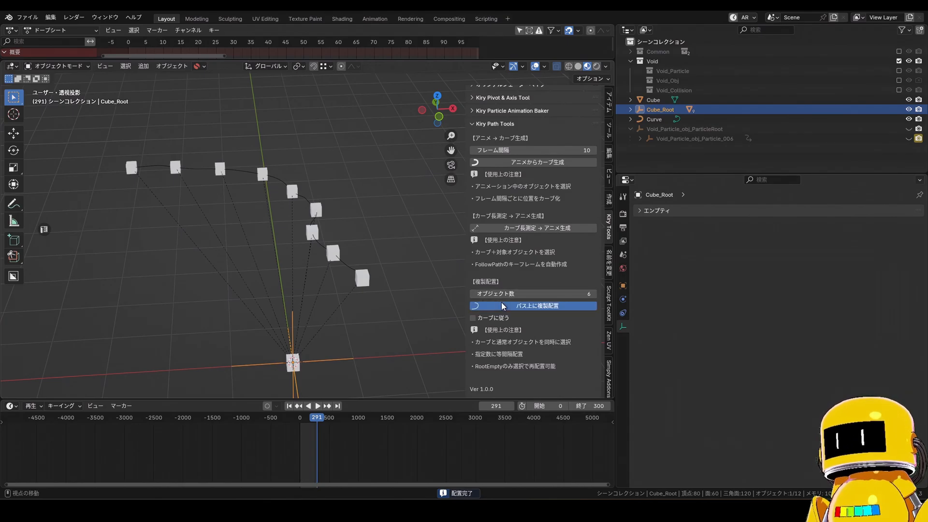
# Step: Set the object count to 9, enable カーブに従う, and redistribute the cubes so they follow the curve's direction
pyautogui.click(593, 293)
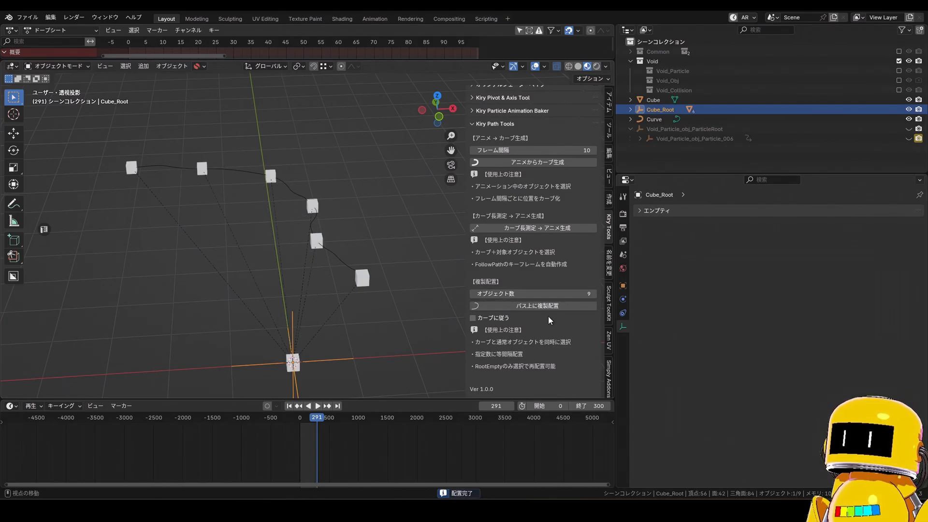
pyautogui.click(473, 317)
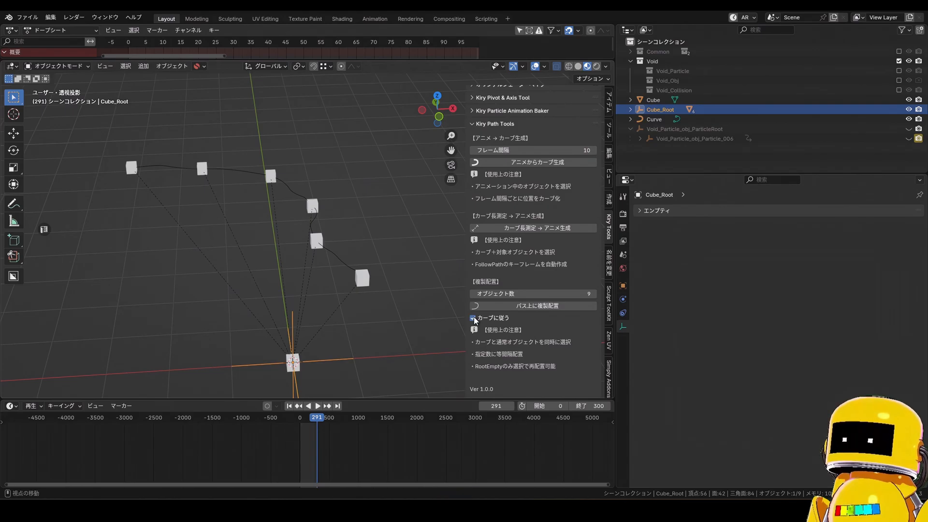
pyautogui.click(549, 305)
# Step: Disable カーブに従う and redistribute the nine cubes along the path
pyautogui.scroll(3, 350, 280)
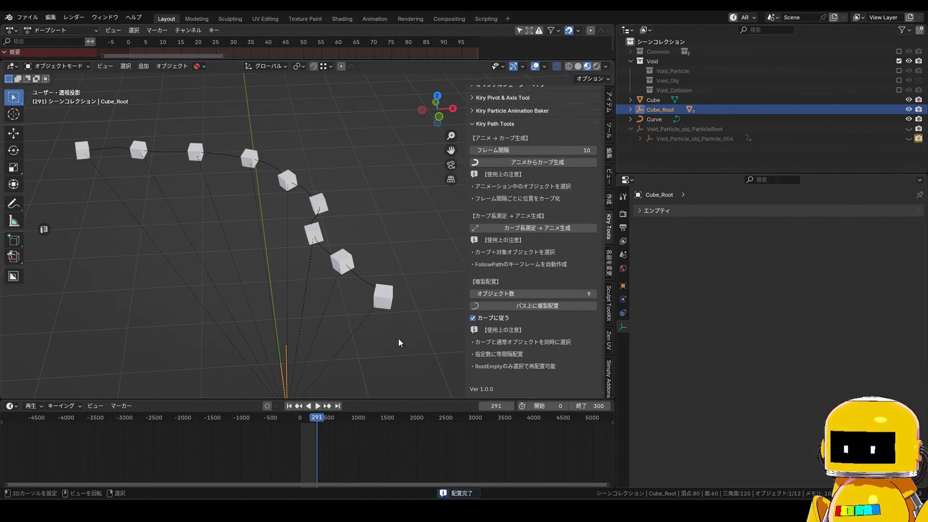
pyautogui.scroll(-3, 391, 326)
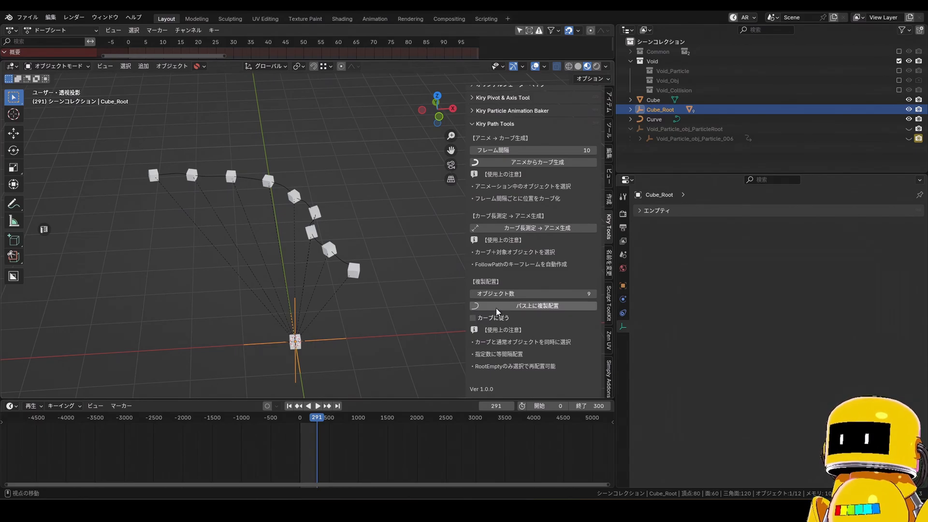
pyautogui.click(497, 308)
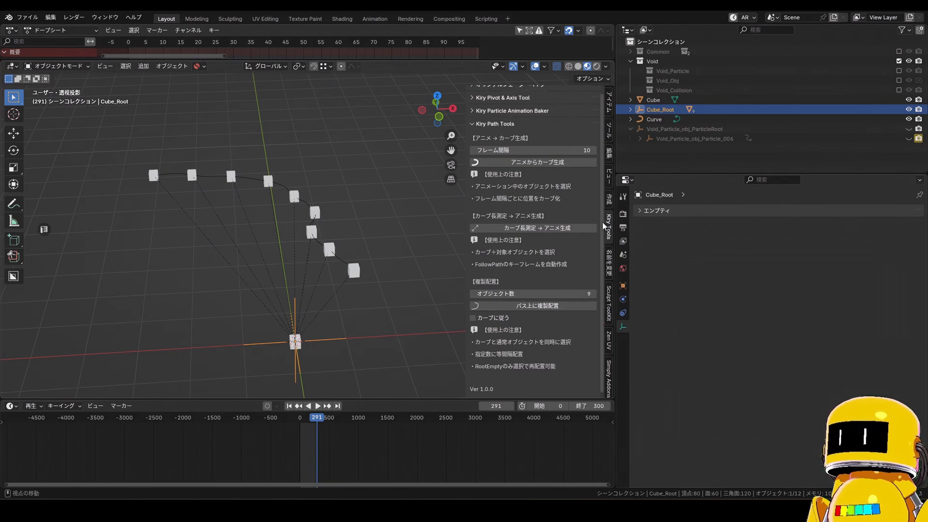
# Step: Select individual cube duplicates along the curve to examine them one by one
pyautogui.scroll(2, 378, 258)
pyautogui.click(356, 251)
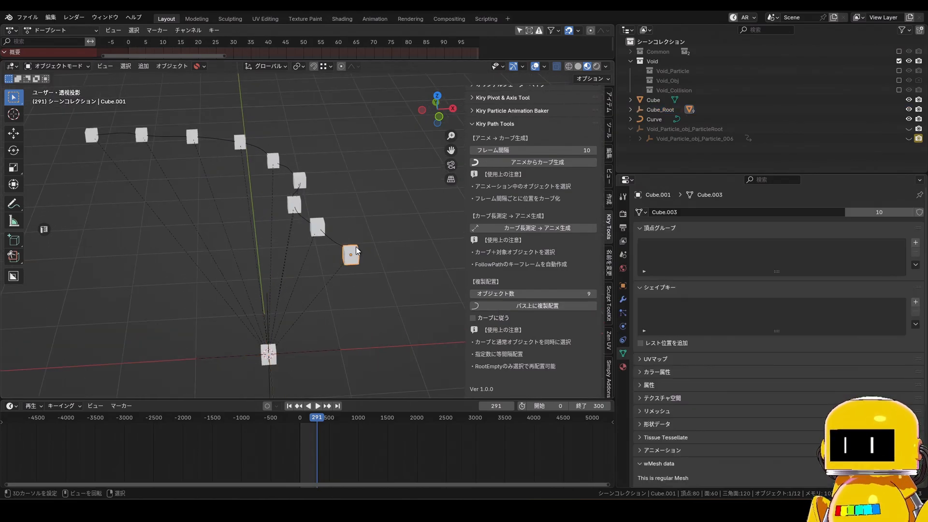
pyautogui.click(324, 230)
pyautogui.click(323, 228)
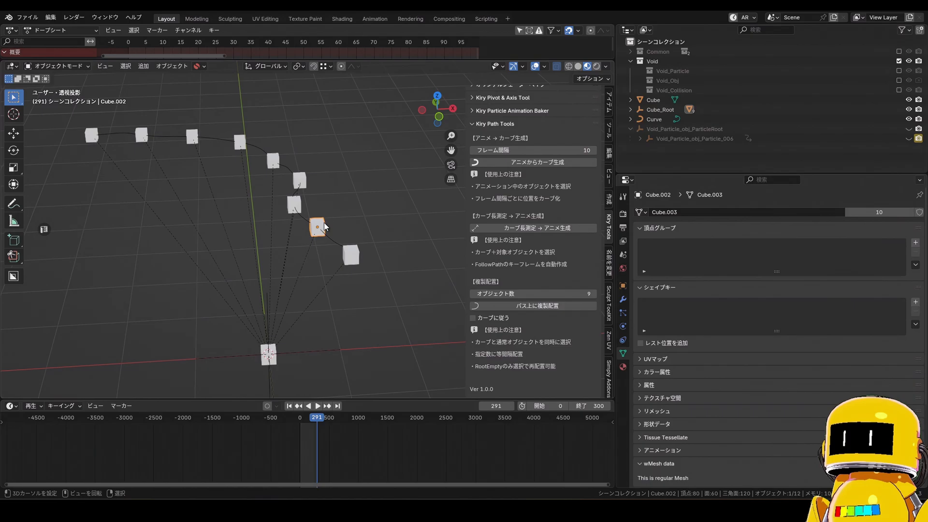
pyautogui.rightClick(293, 208)
pyautogui.rightClick(295, 206)
pyautogui.rightClick(303, 175)
# Step: Pull one upper corner vertex of the original Cube outward in Edit Mode, and return to Object Mode
pyautogui.keyDown('shift'); pyautogui.moveTo(304, 266); pyautogui.dragTo(288, 213, button='middle'); pyautogui.keyUp('shift')
pyautogui.scroll(2, 285, 232)
pyautogui.rightClick(262, 311)
pyautogui.keyDown('shift'); pyautogui.moveTo(283, 314); pyautogui.dragTo(359, 334, button='middle'); pyautogui.keyUp('shift')
pyautogui.press('Tab')
pyautogui.moveTo(358, 334)
pyautogui.mouseDown(button='middle')
pyautogui.moveTo(336, 320)
pyautogui.moveTo(266, 315)
pyautogui.moveTo(338, 366)
pyautogui.mouseUp(button='middle')
pyautogui.rightClick(282, 335)
pyautogui.press('g')
pyautogui.click(310, 321)
pyautogui.moveTo(338, 366)
pyautogui.mouseDown(button='middle')
pyautogui.moveTo(306, 356)
pyautogui.moveTo(300, 339)
pyautogui.mouseUp(button='middle')
pyautogui.hotkey('ctrl', 'Tab')
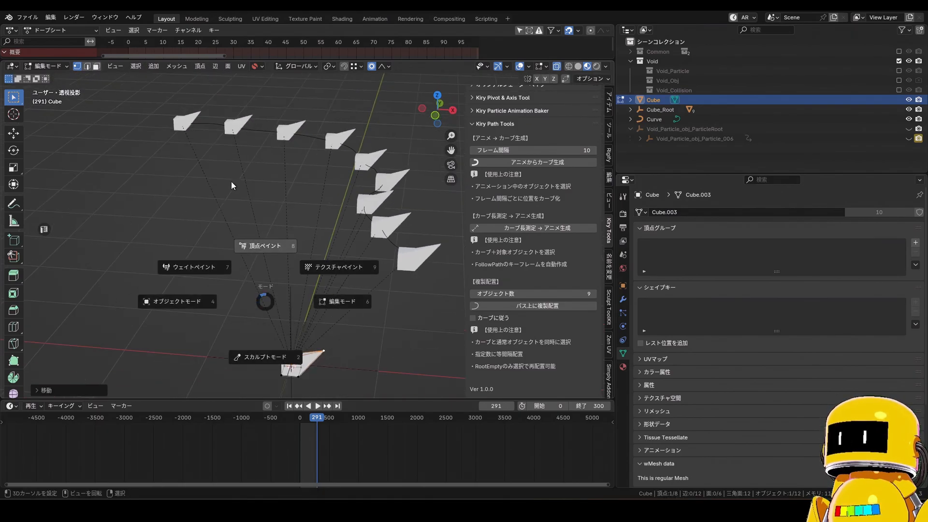
pyautogui.click(35, 285)
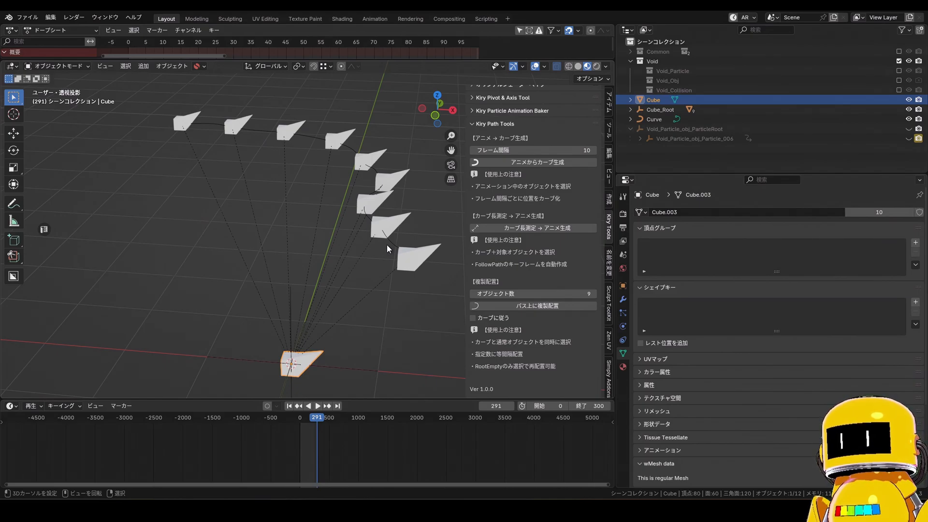
# Step: Select Cube_Root, set the object count to 1, and redistribute the duplicates on the path
pyautogui.click(357, 370)
pyautogui.click(580, 294)
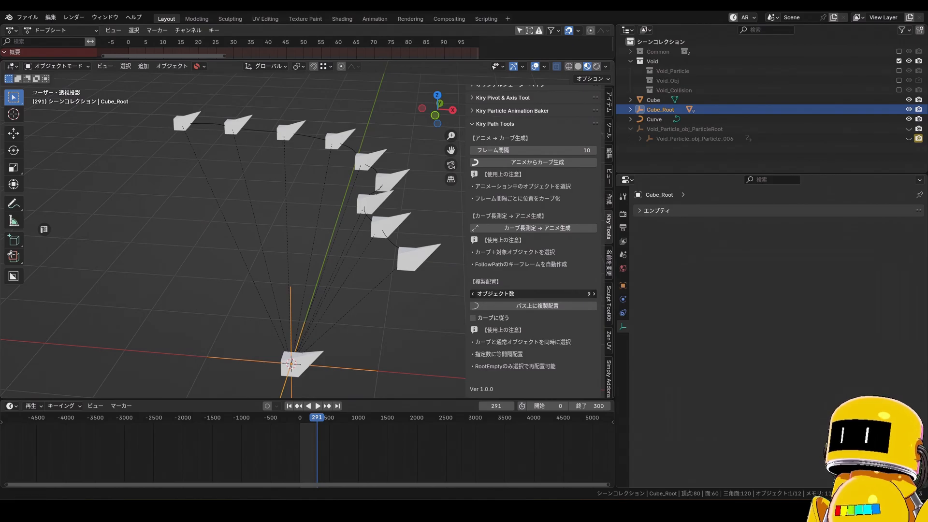
pyautogui.write('1')
pyautogui.press('Return')
pyautogui.click(574, 303)
# Step: Raise the object count to 4 and redistribute the reshaped duplicates along the path
pyautogui.click(594, 294)
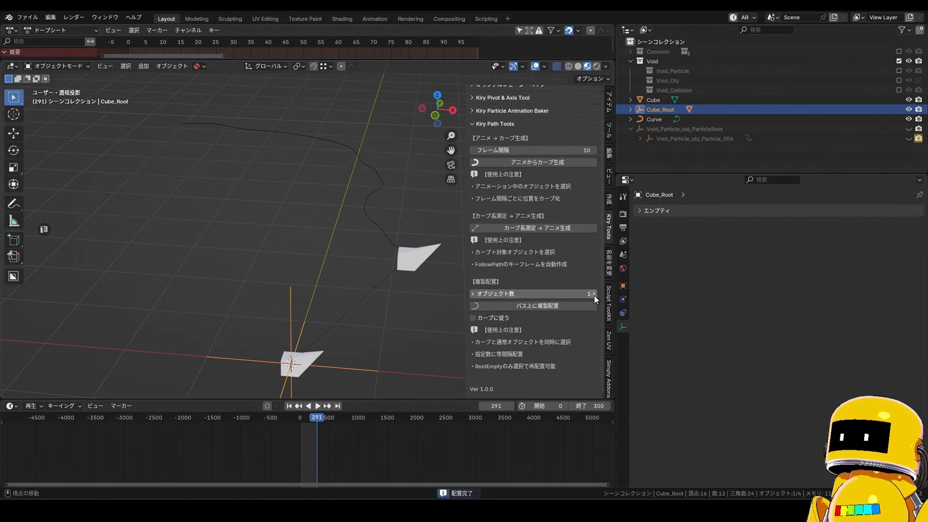
pyautogui.click(595, 294)
pyautogui.click(595, 294)
pyautogui.click(582, 303)
pyautogui.scroll(-2, 214, 283)
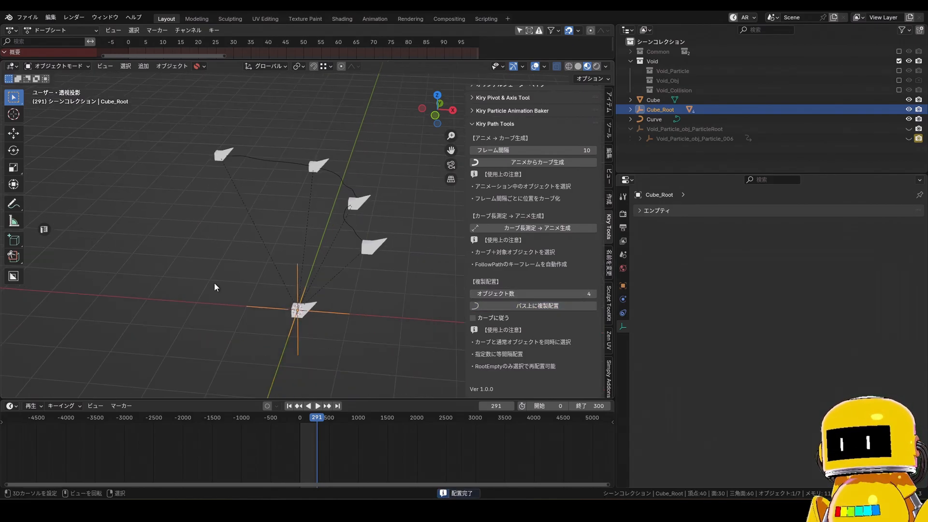
# Step: Raise the object count to 7 and redistribute the reshaped duplicates along the path
pyautogui.click(593, 293)
pyautogui.click(594, 293)
pyautogui.click(594, 293)
pyautogui.click(566, 306)
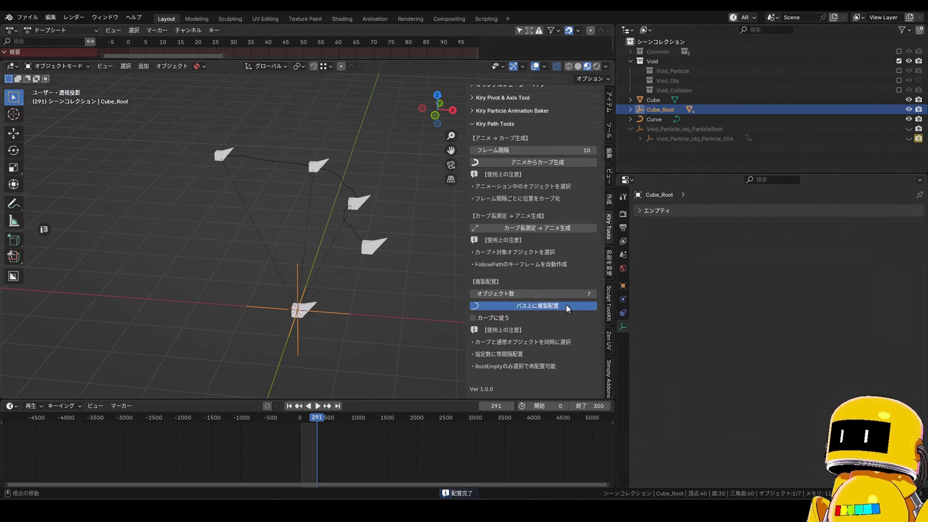
pyautogui.moveTo(198, 319)
pyautogui.mouseDown(button='middle')
pyautogui.moveTo(187, 324)
pyautogui.moveTo(212, 330)
pyautogui.mouseUp(button='middle')
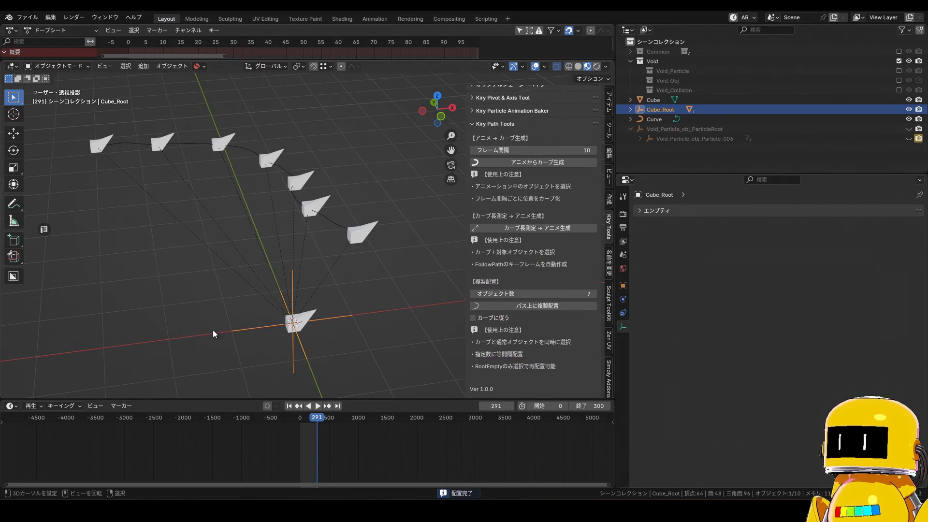